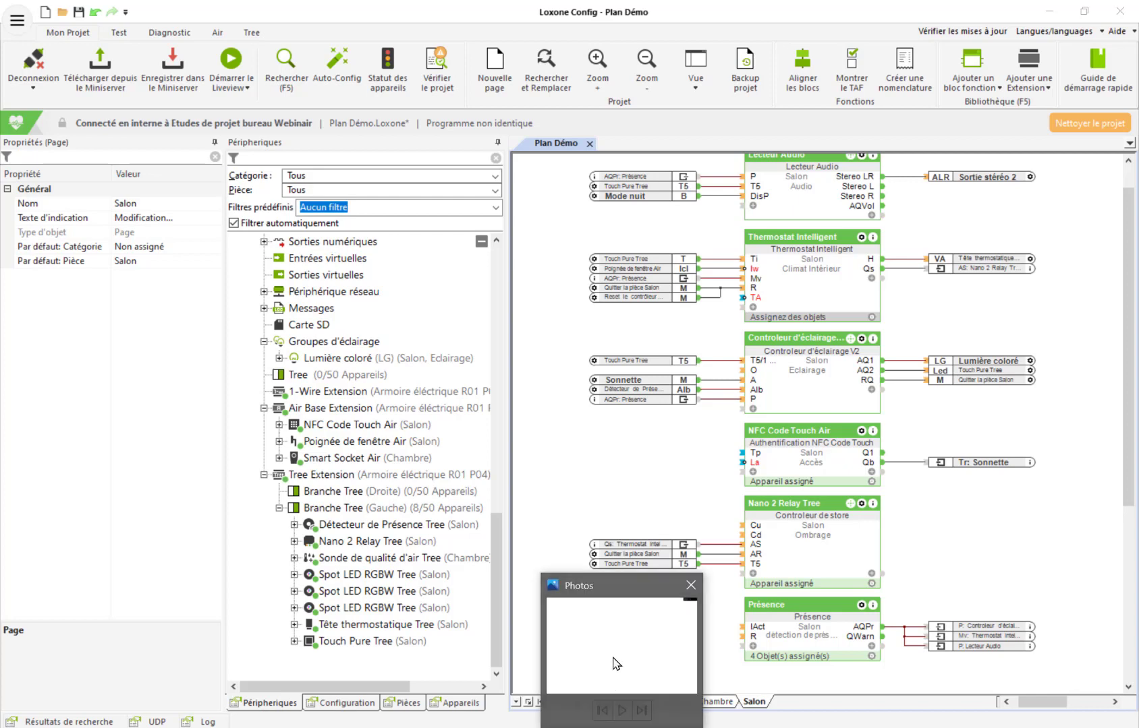
# - Review the Appart.png floor plan and add a Schéma système function block to the Salon page
pyautogui.click(614, 665)
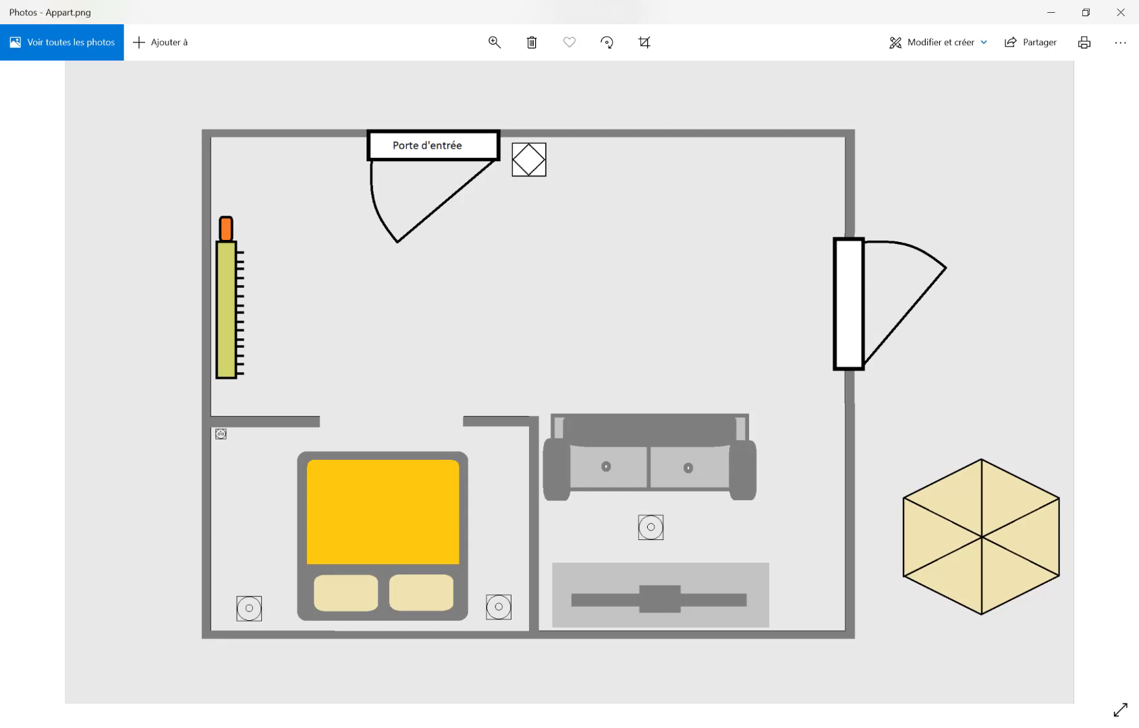
pyautogui.hotkey('alt', 'Tab')
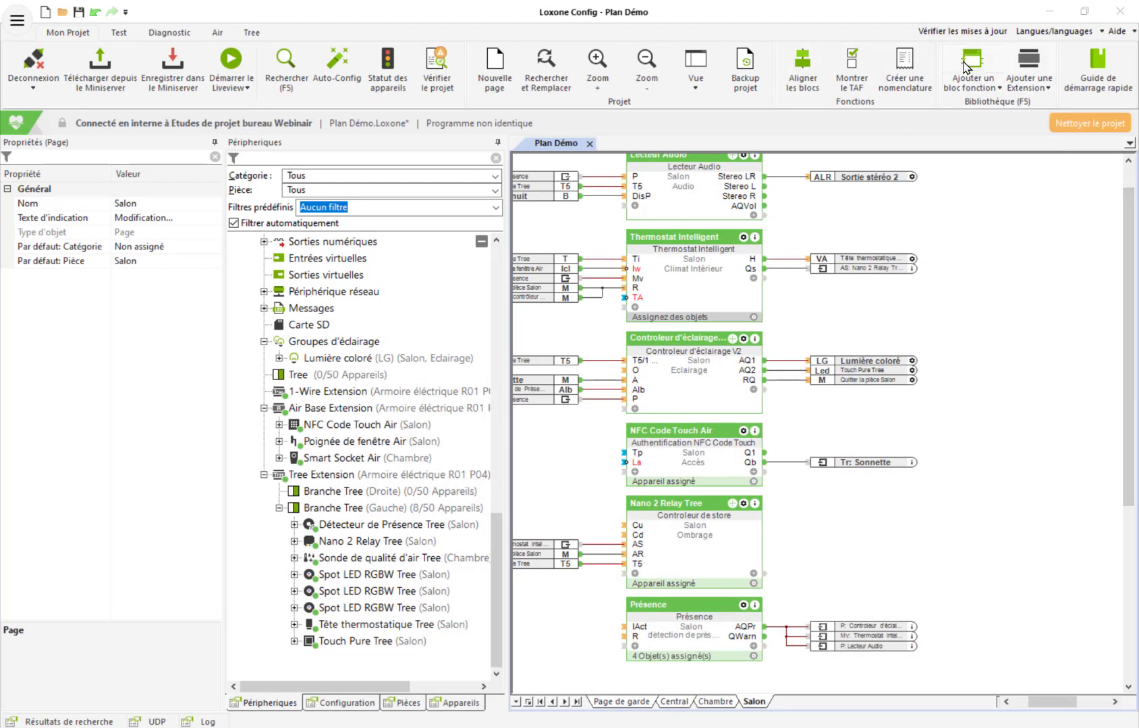
pyautogui.press('F5')
pyautogui.write('schéma')
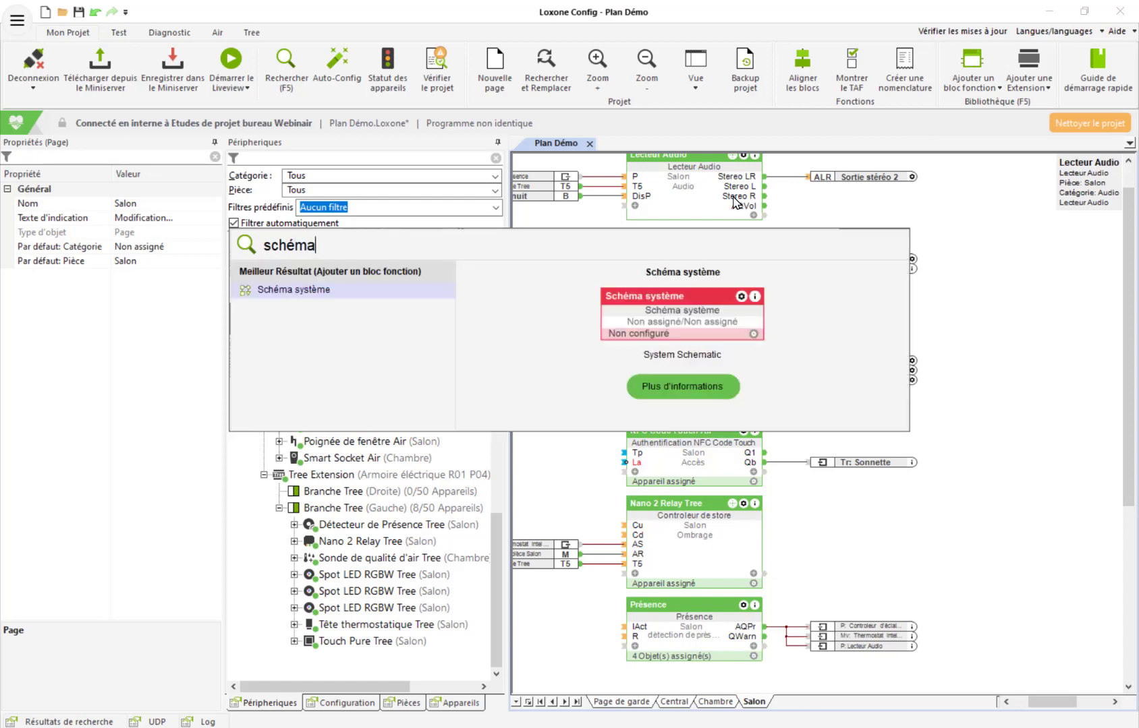
pyautogui.click(302, 300)
pyautogui.click(904, 518)
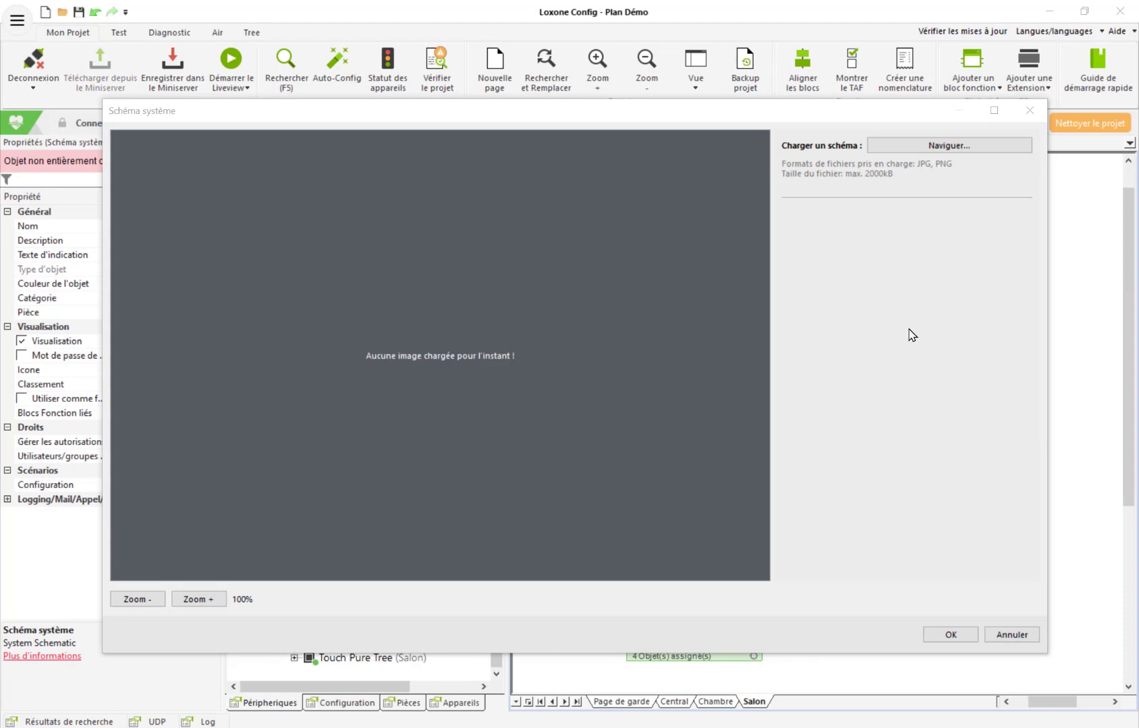
# - Load the Appart floor plan image from the desktop as the system schematic's background
pyautogui.click(924, 145)
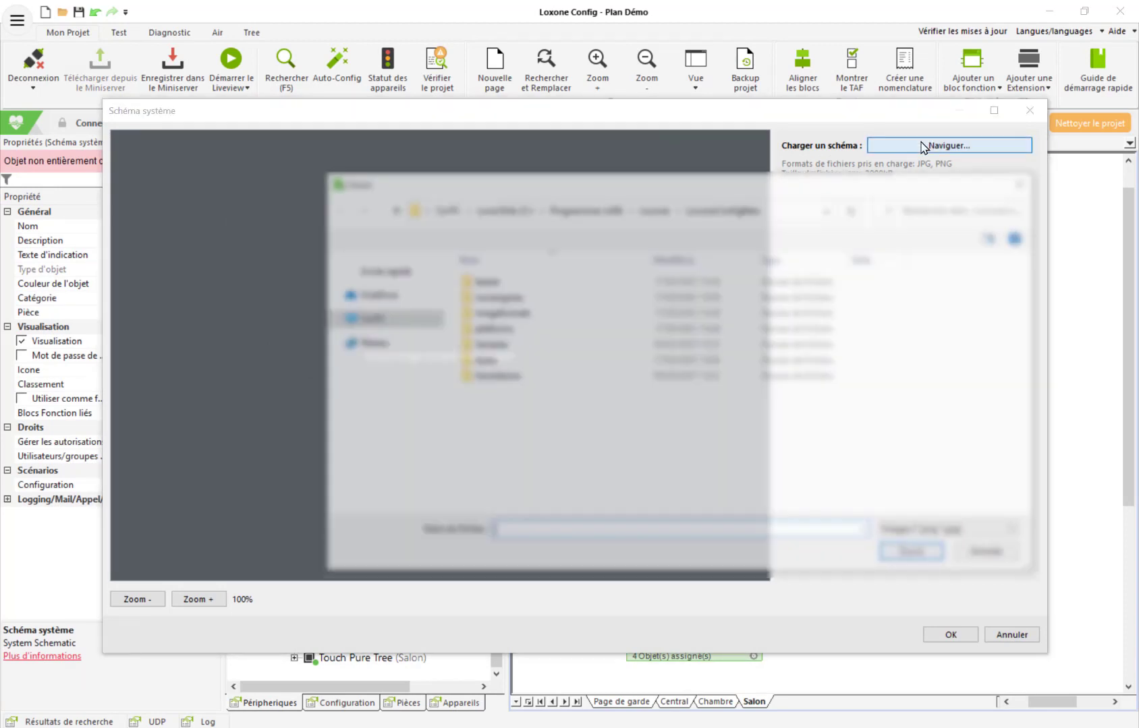
pyautogui.click(390, 381)
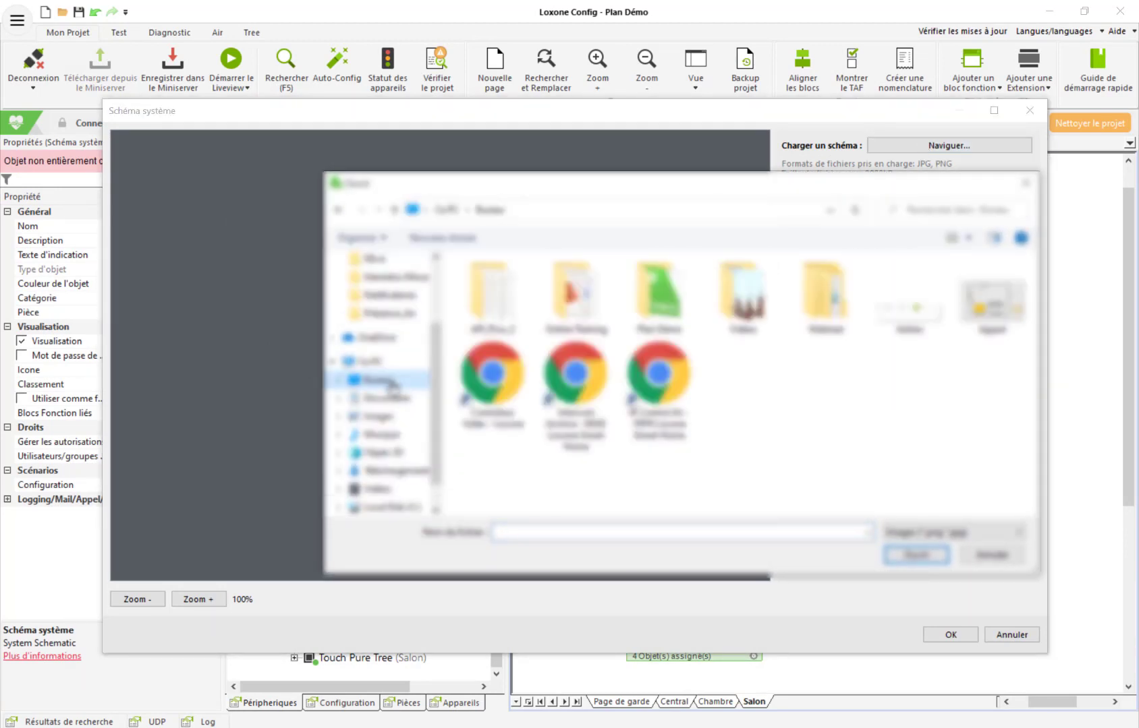
pyautogui.click(991, 297)
pyautogui.click(914, 557)
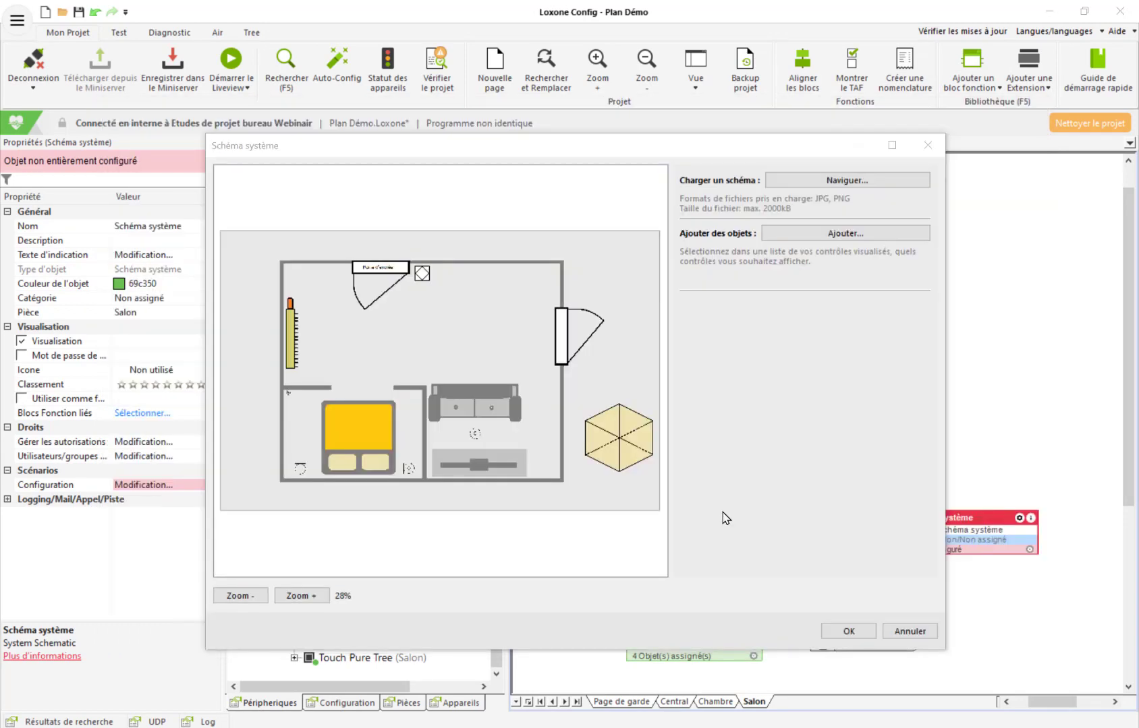
# - Open the selection of objects for the schematic and filter it to the Consommateur category only
pyautogui.click(846, 236)
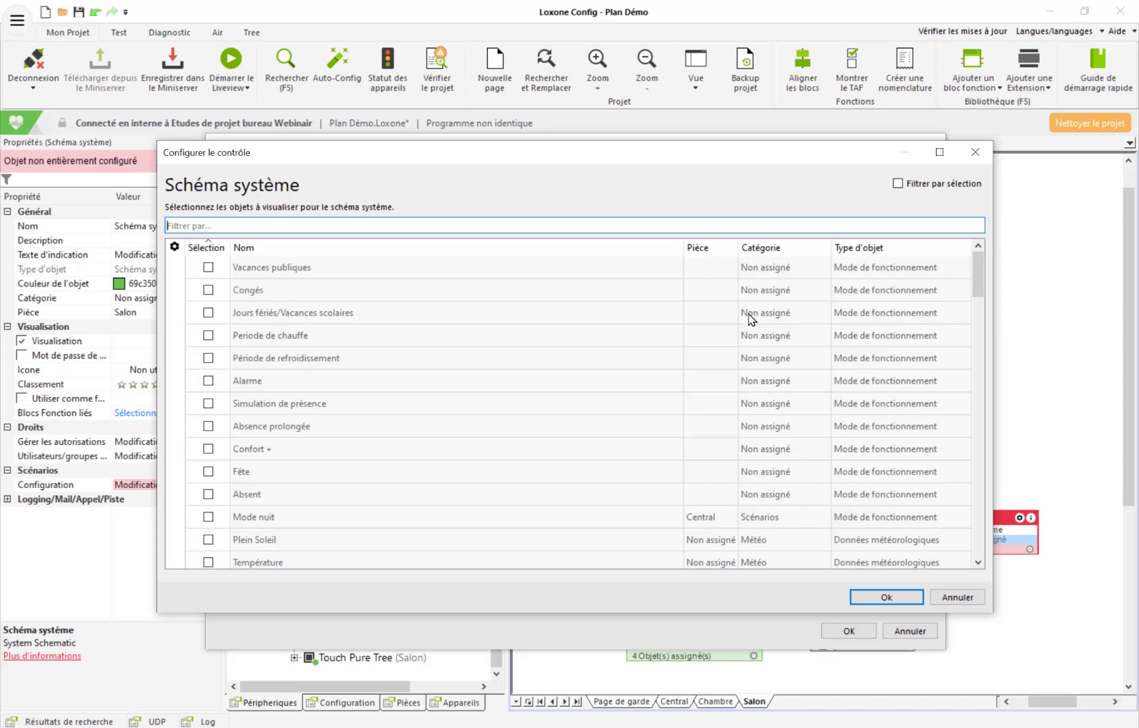
pyautogui.click(782, 248)
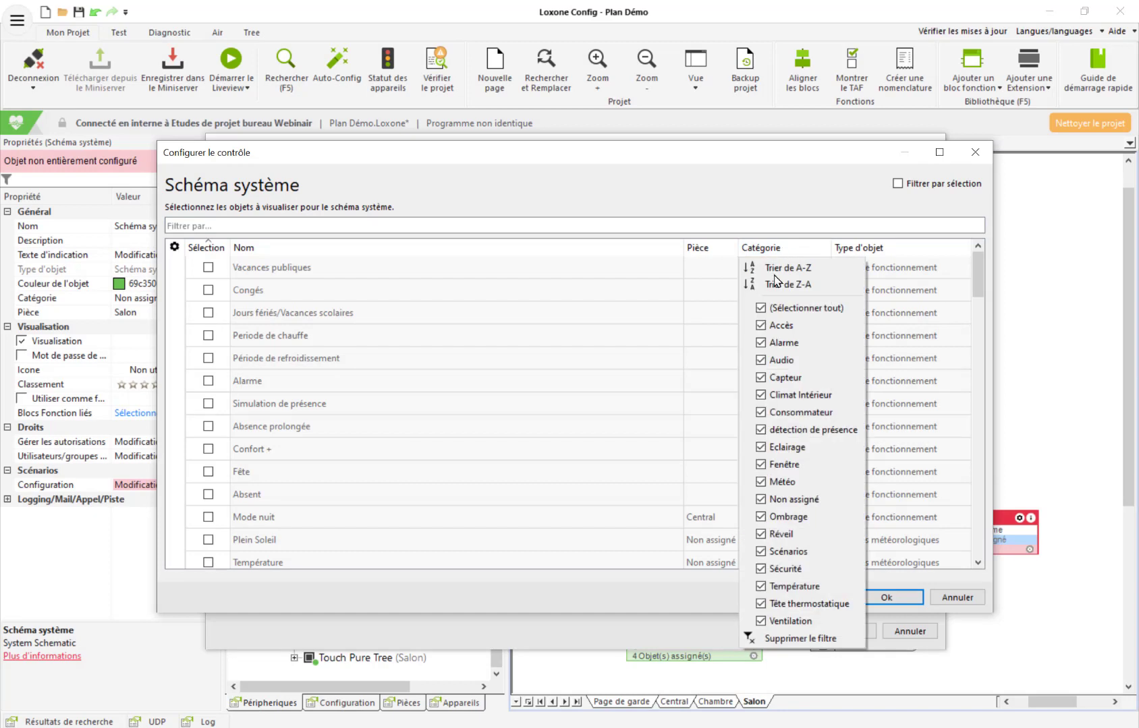
pyautogui.click(760, 308)
pyautogui.click(760, 413)
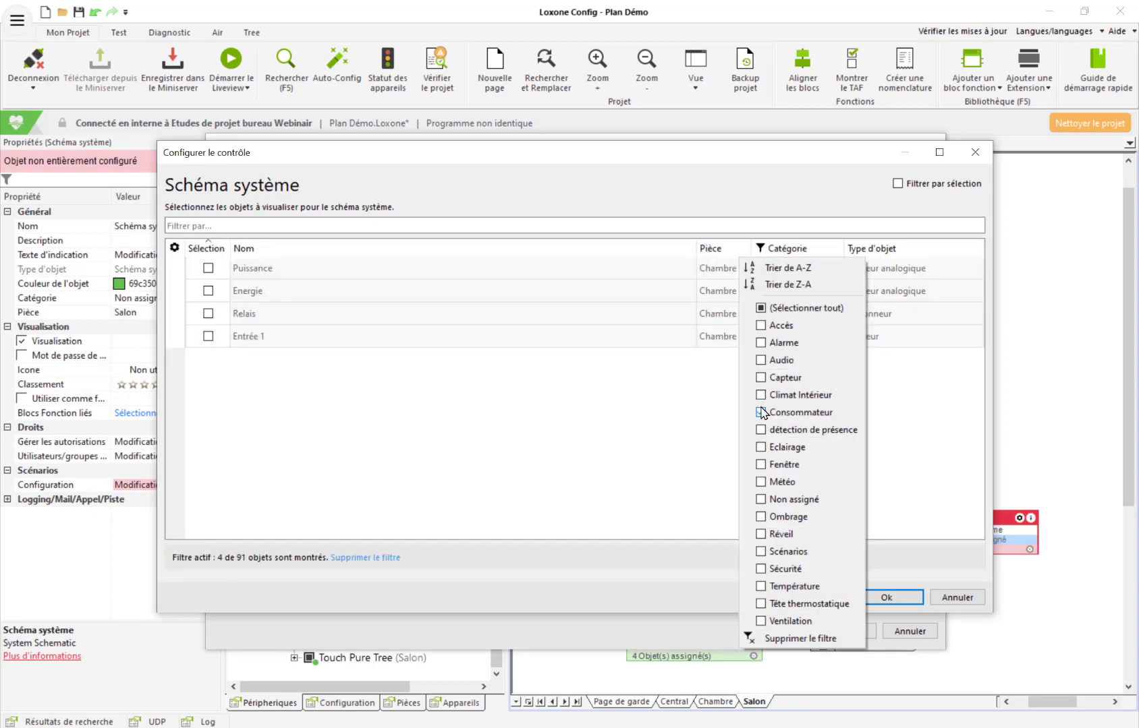
pyautogui.click(427, 346)
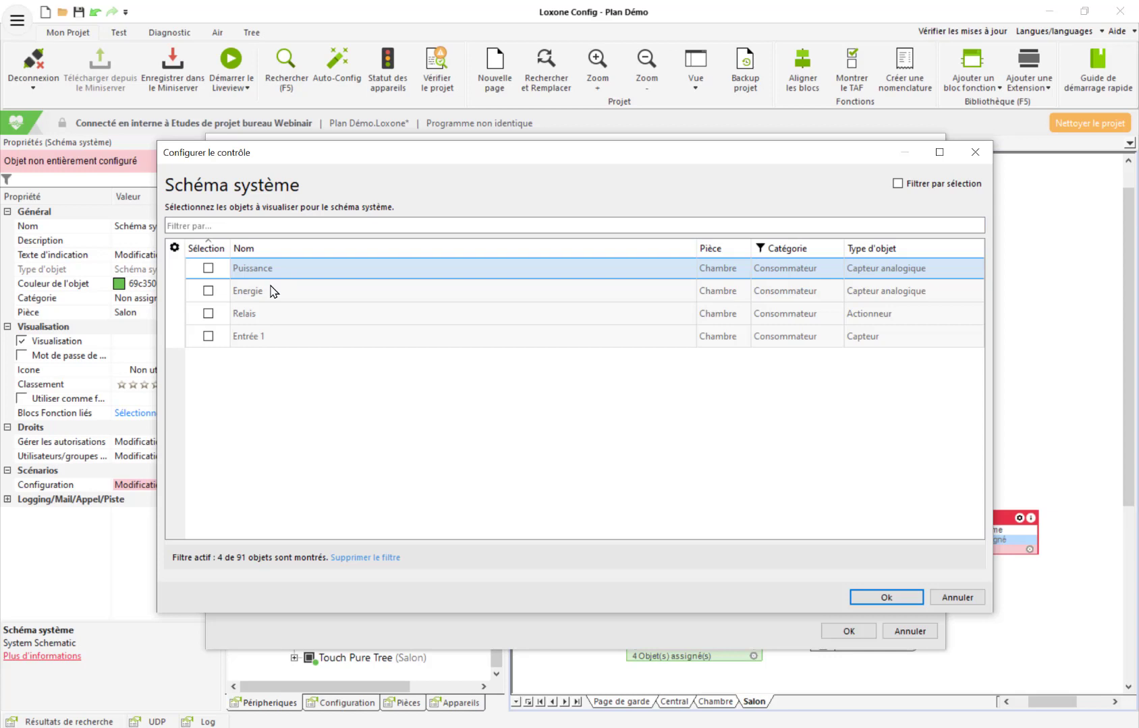
# - Add the Chambre's Puissance and Energie analogue sensors to the system schematic
pyautogui.click(208, 267)
pyautogui.click(210, 291)
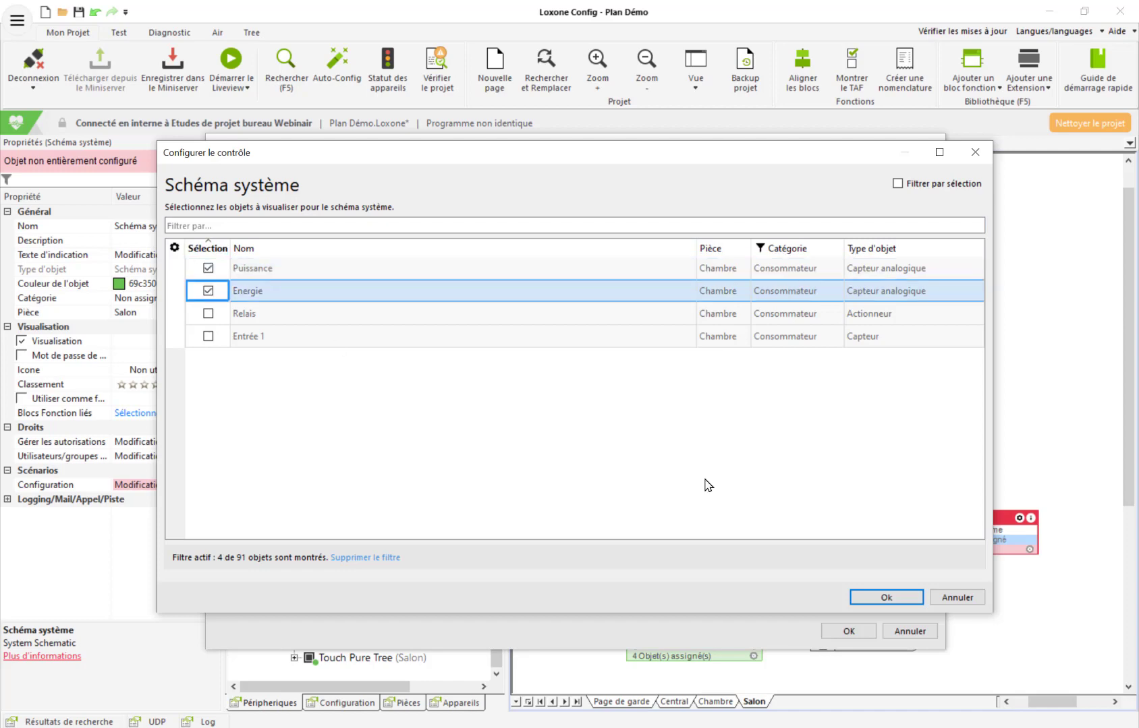
pyautogui.click(886, 597)
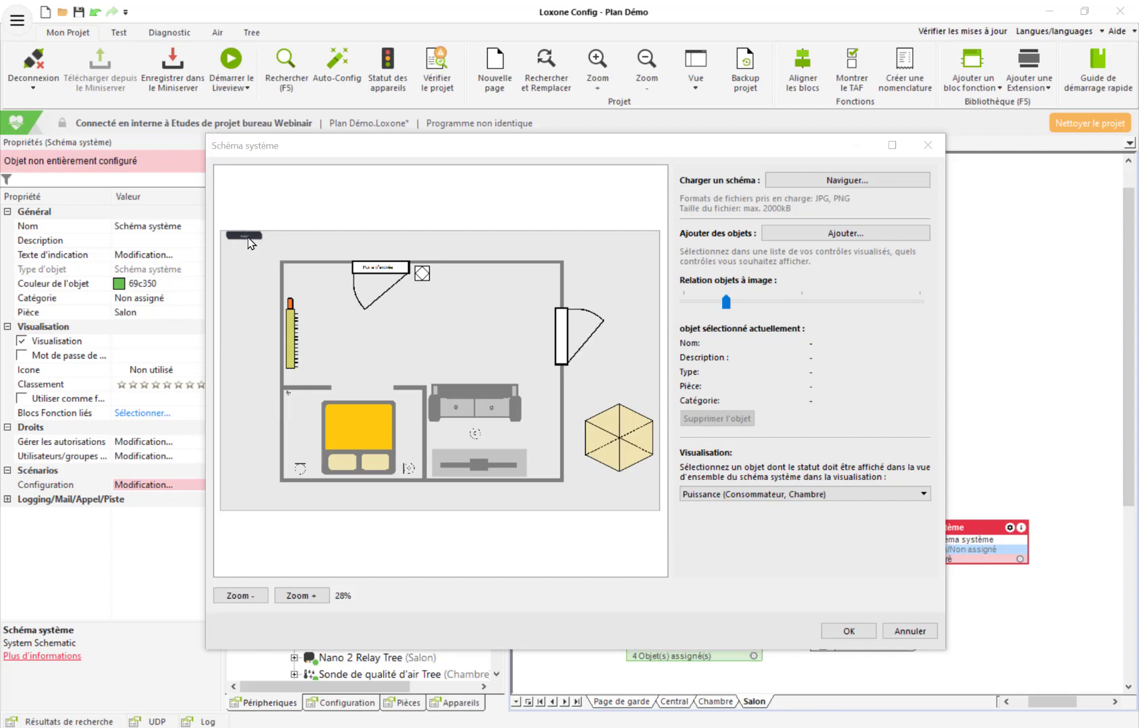
# - Place the Energie and Puissance labels one above the other in the bedroom's upper-left corner on the floor plan
pyautogui.moveTo(246, 239); pyautogui.dragTo(299, 414)
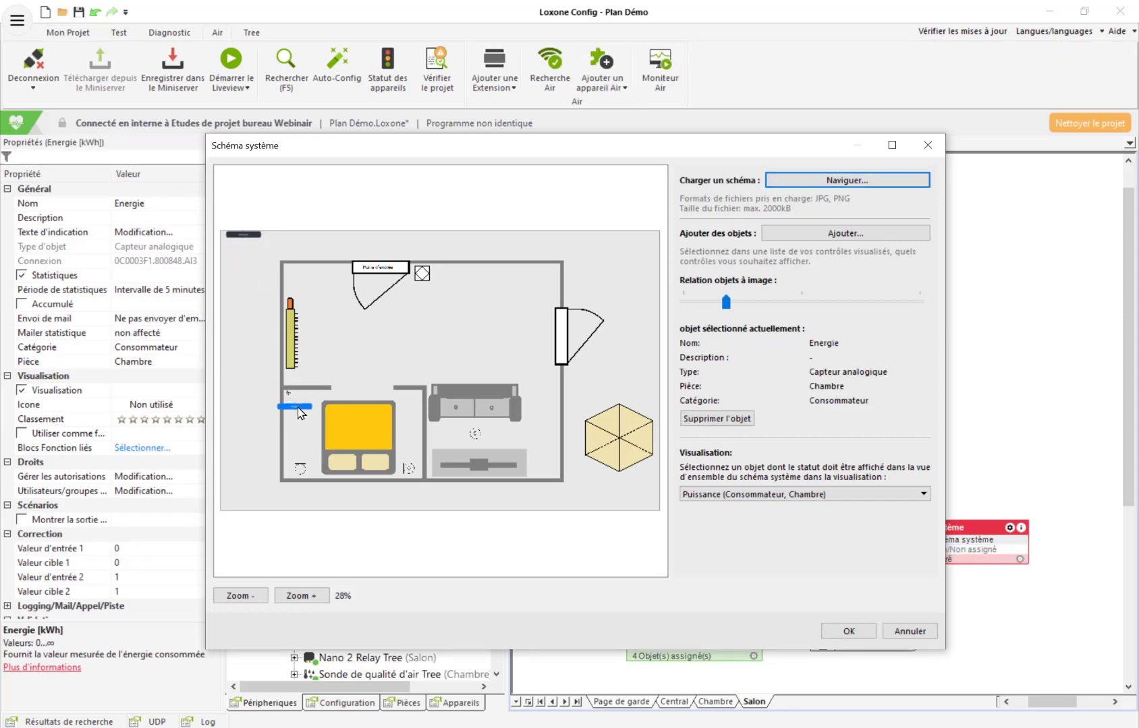
pyautogui.moveTo(243, 237); pyautogui.dragTo(297, 405)
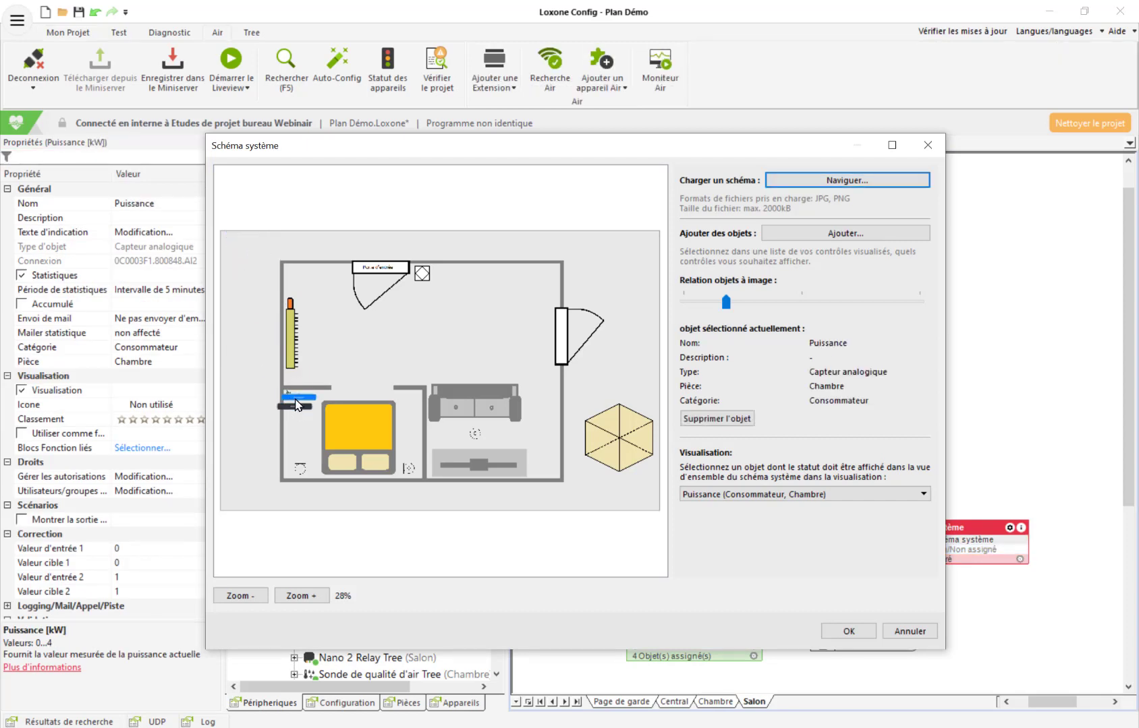
pyautogui.click(309, 596)
pyautogui.click(312, 598)
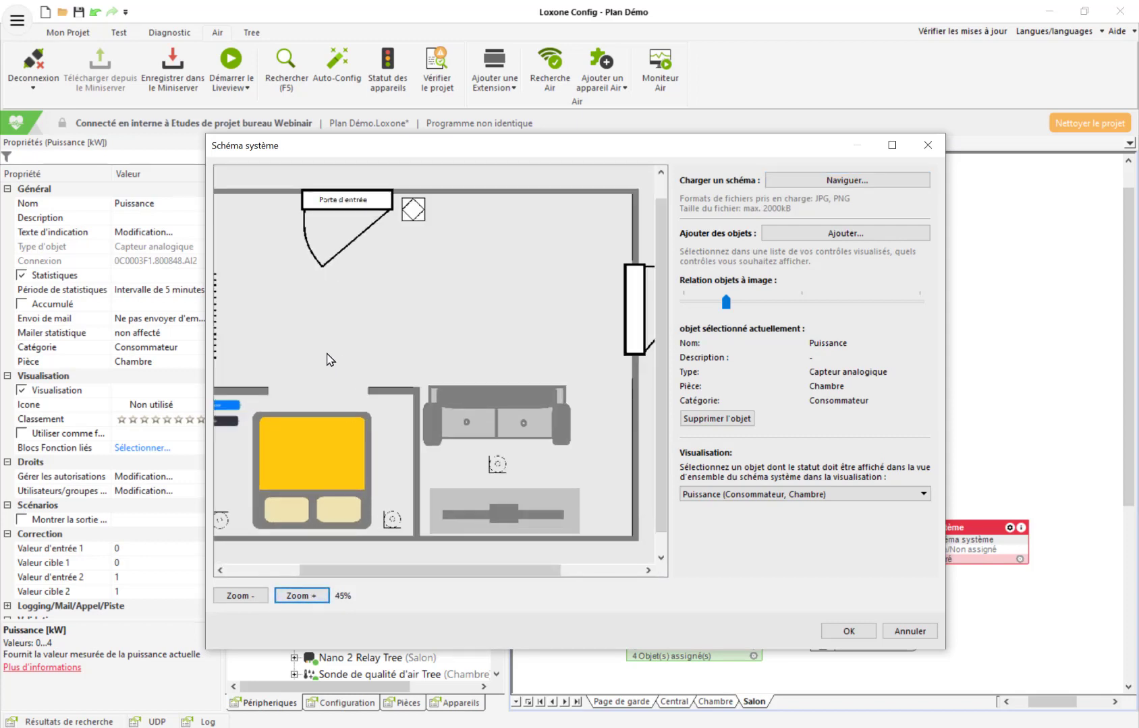
pyautogui.moveTo(350, 375); pyautogui.dragTo(402, 328)
pyautogui.click(312, 597)
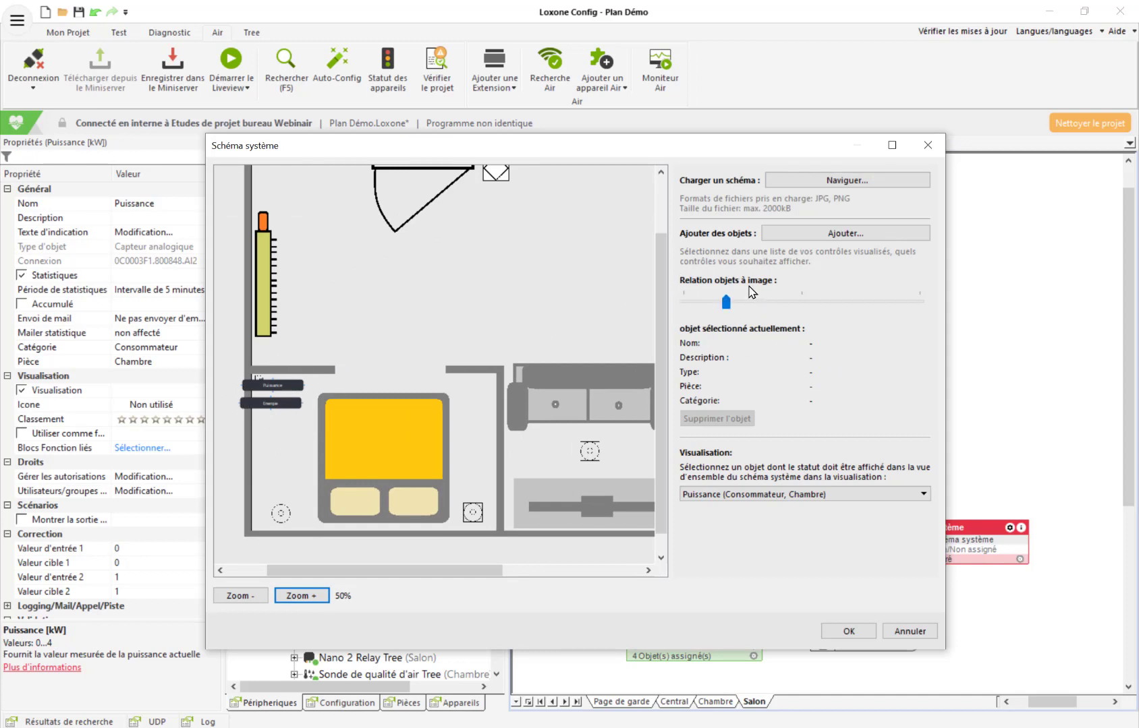
# - Check the object labels placed across the whole floor plan and confirm the system schematic configuration
pyautogui.scroll(5, 725, 304)
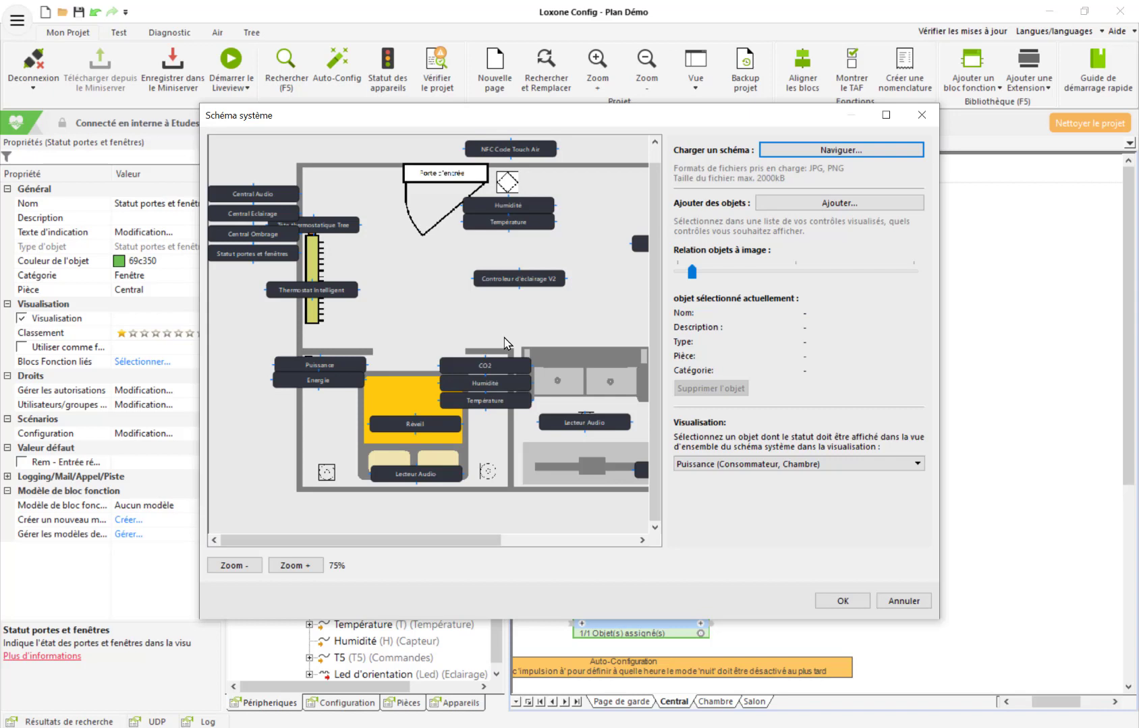
pyautogui.hscroll(3, 507, 344)
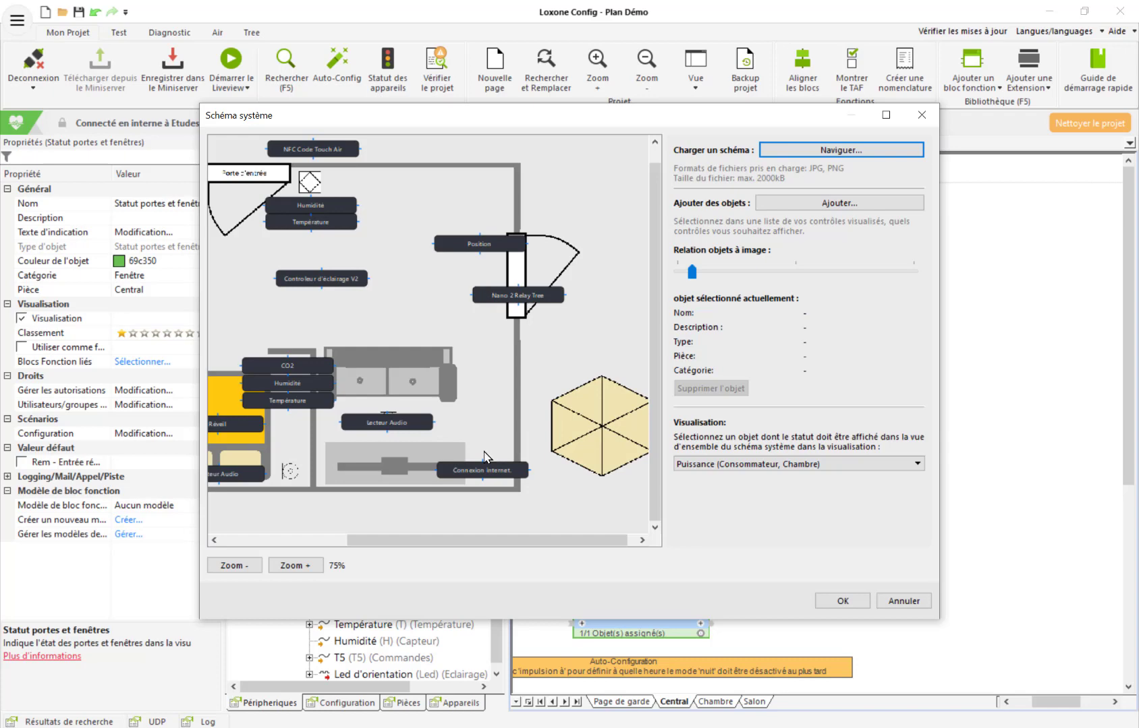
pyautogui.click(834, 604)
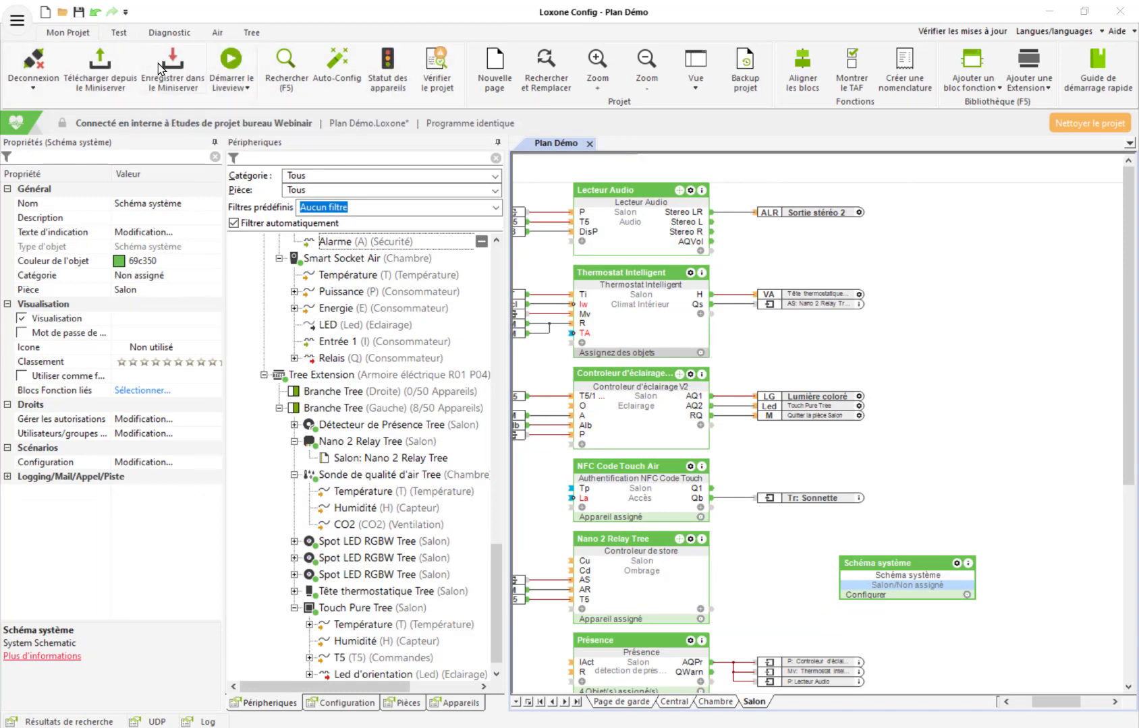
# - Mark the Schéma système block as a favourite and set its rating to three stars
pyautogui.click(22, 376)
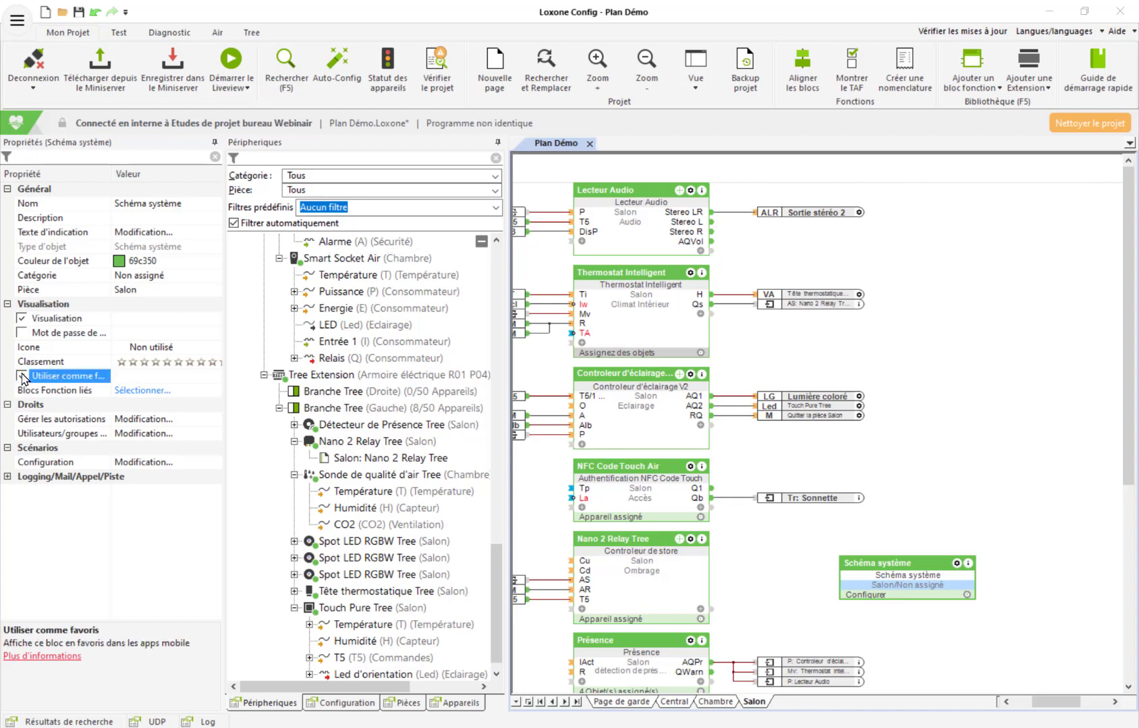
pyautogui.click(145, 362)
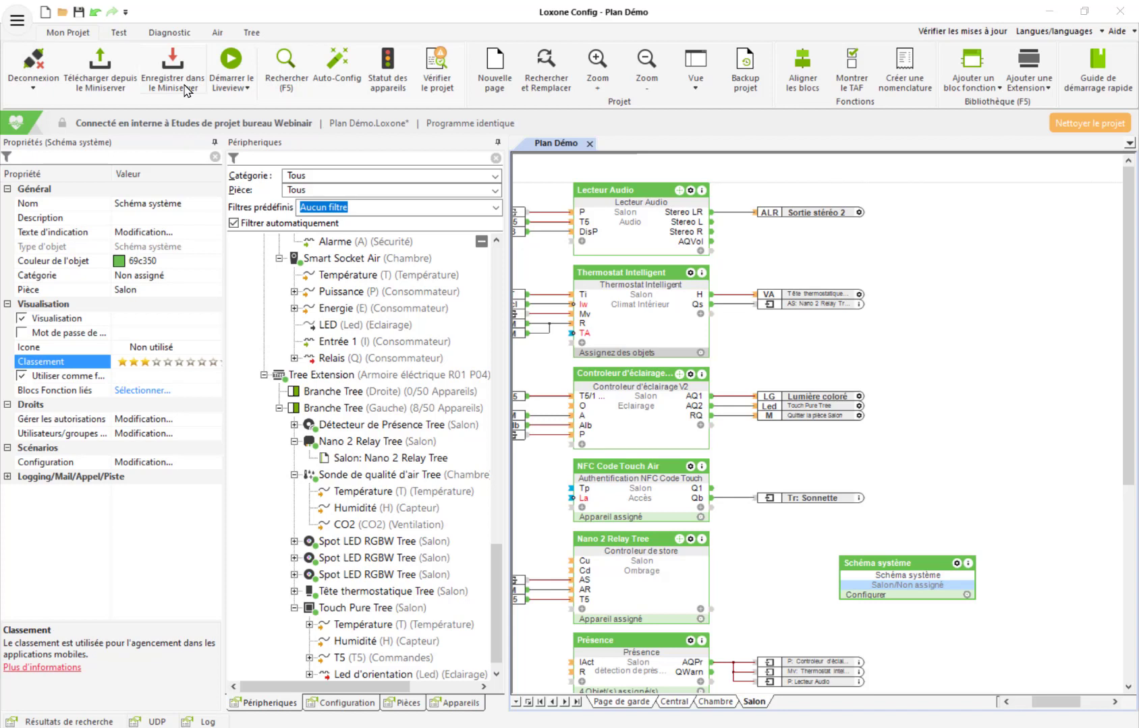
# - Switch to the Loxone web interface and sign in with the username admin and the account password
pyautogui.click(122, 34)
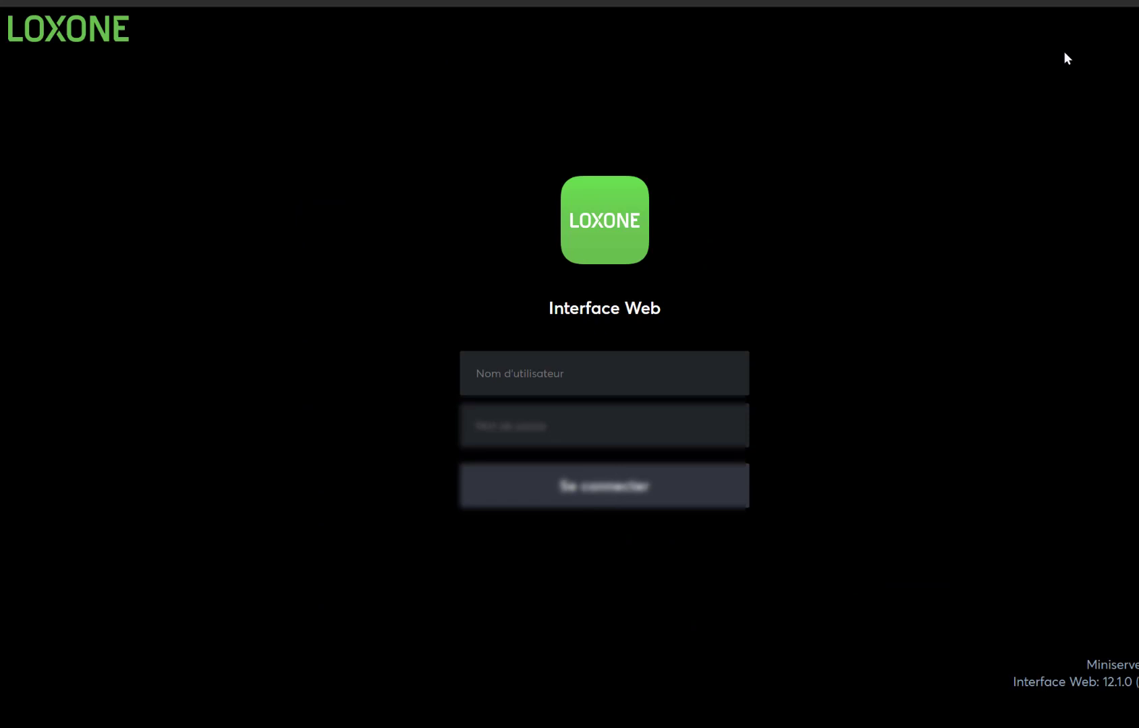
pyautogui.write('a')
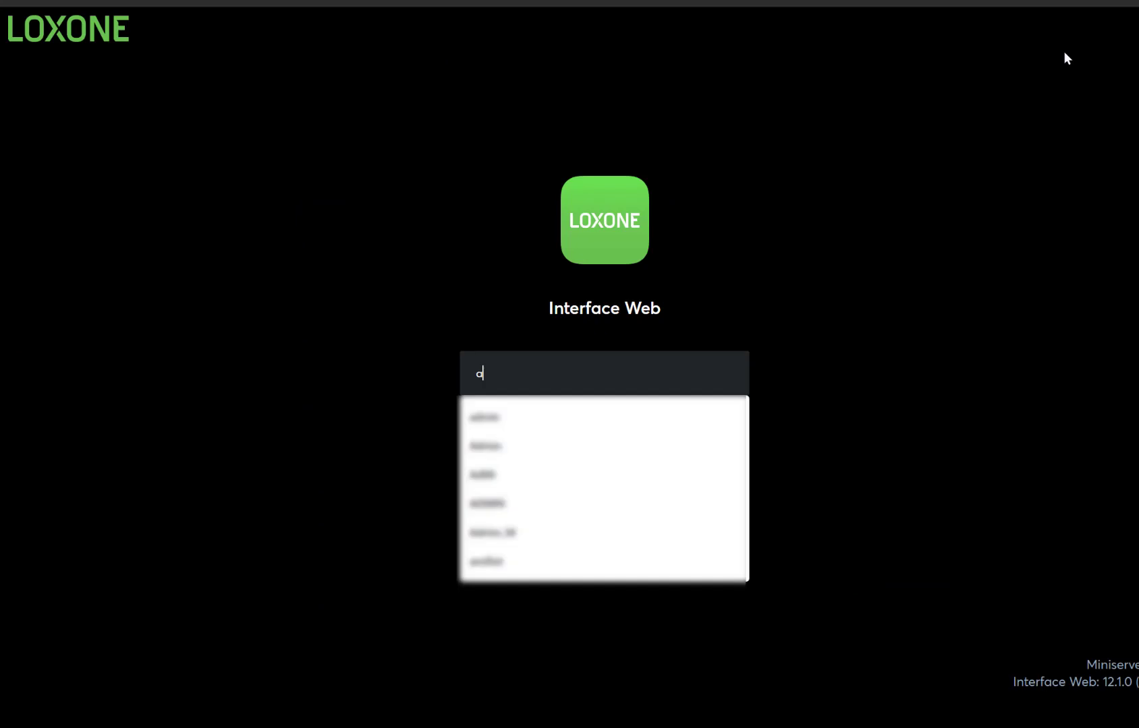
pyautogui.write('dmin')
pyautogui.press('Tab')
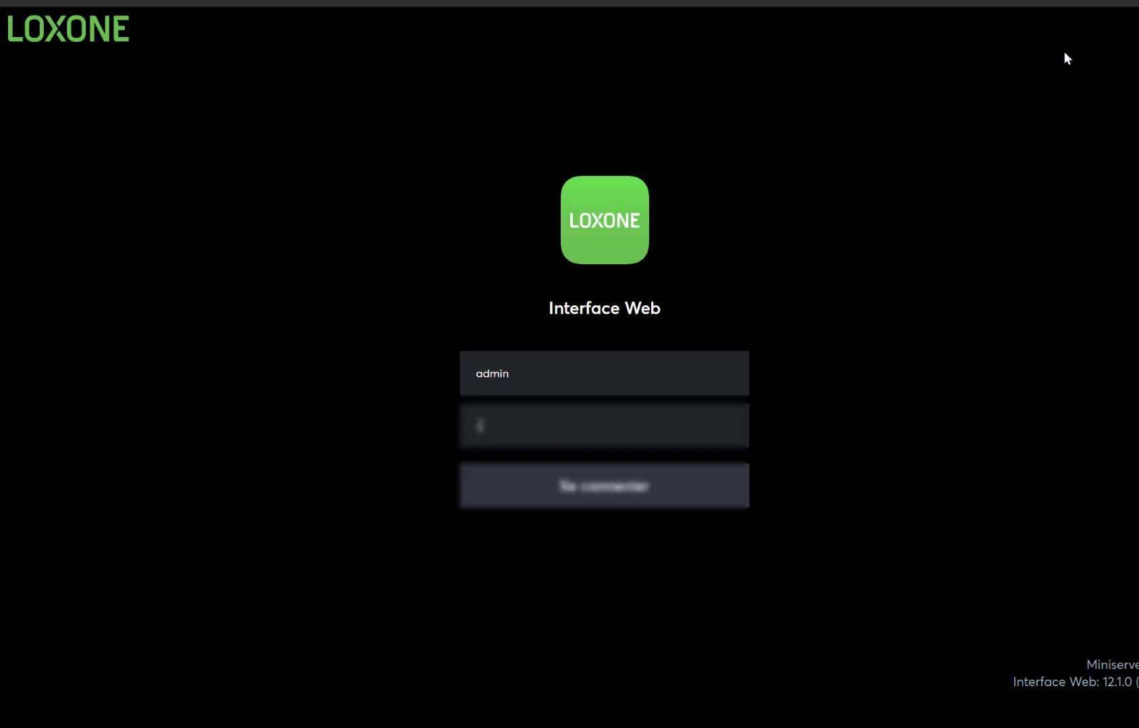
pyautogui.write('*******')
pyautogui.press('Return')
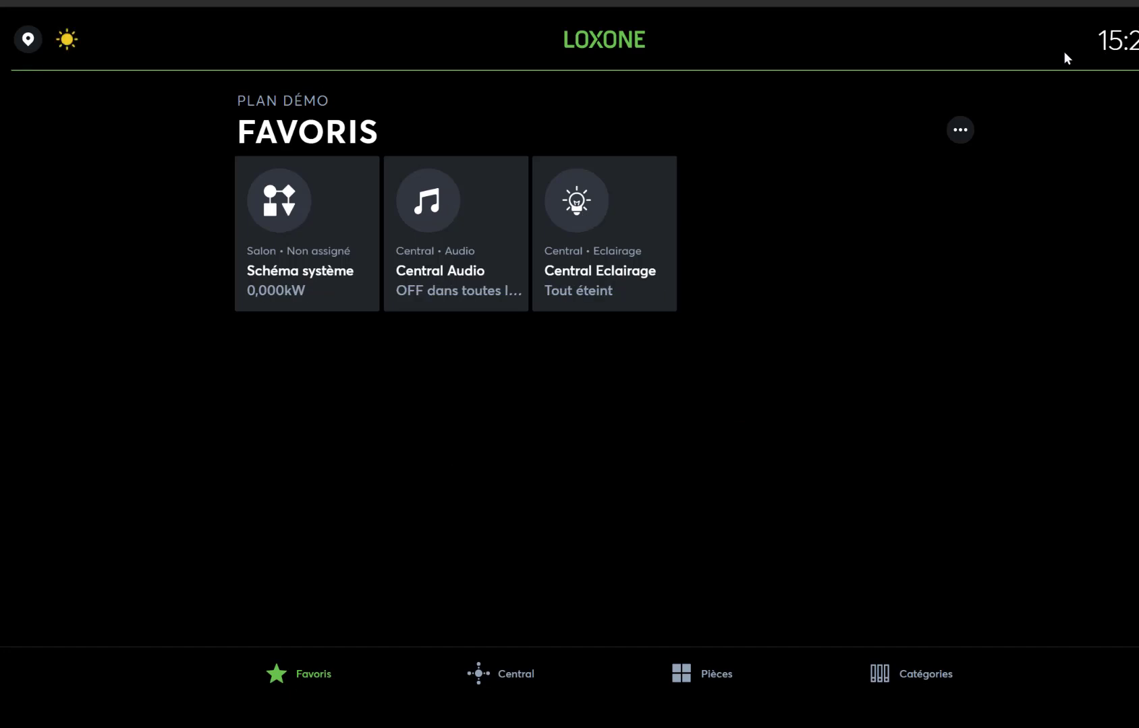
# - Open Schéma système from the favourites, lower the Nano 2 Relay Tree blind, and return to the schematic
pyautogui.click(286, 223)
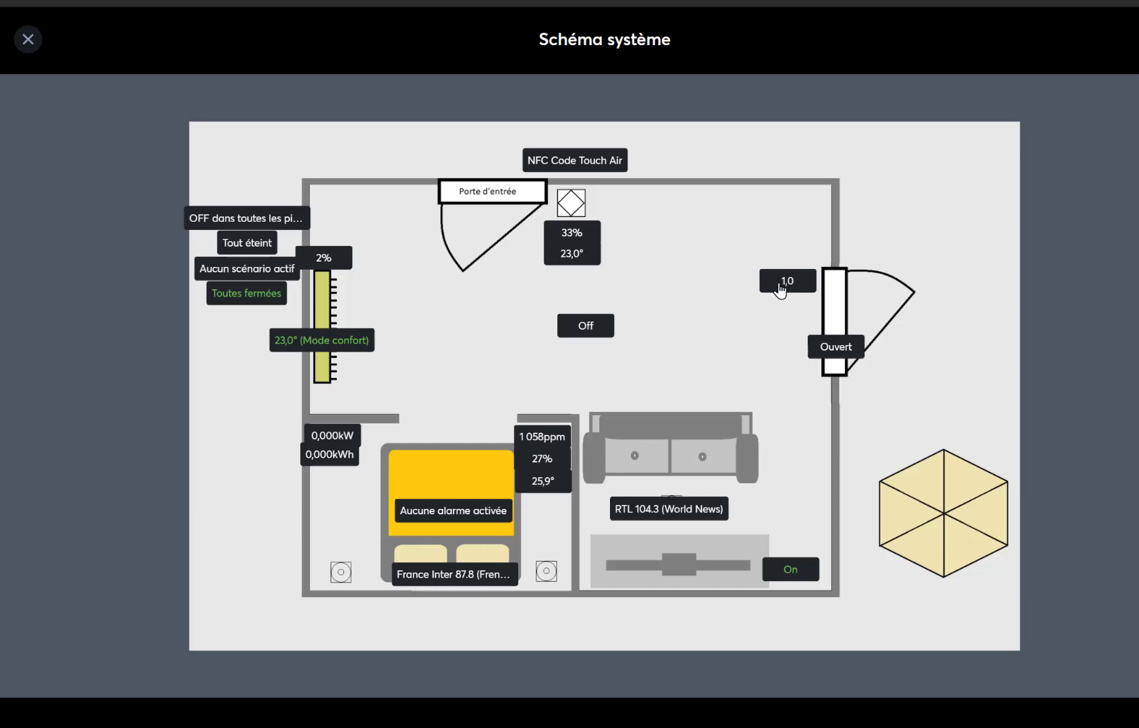
pyautogui.click(832, 347)
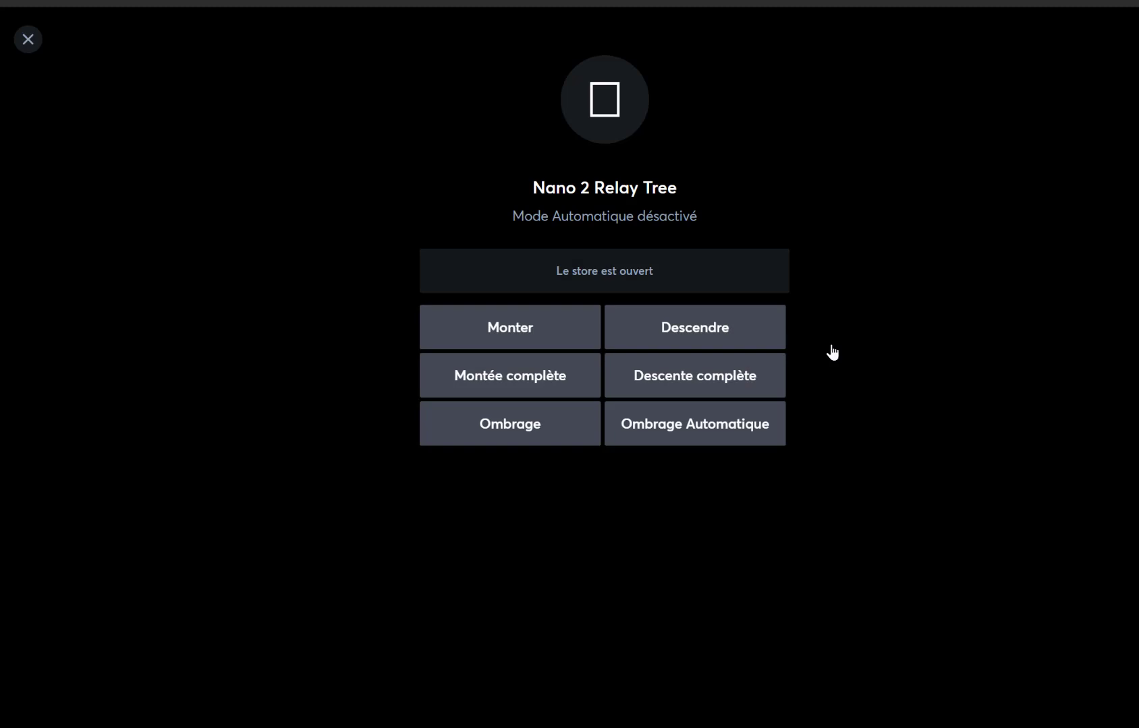
pyautogui.click(680, 327)
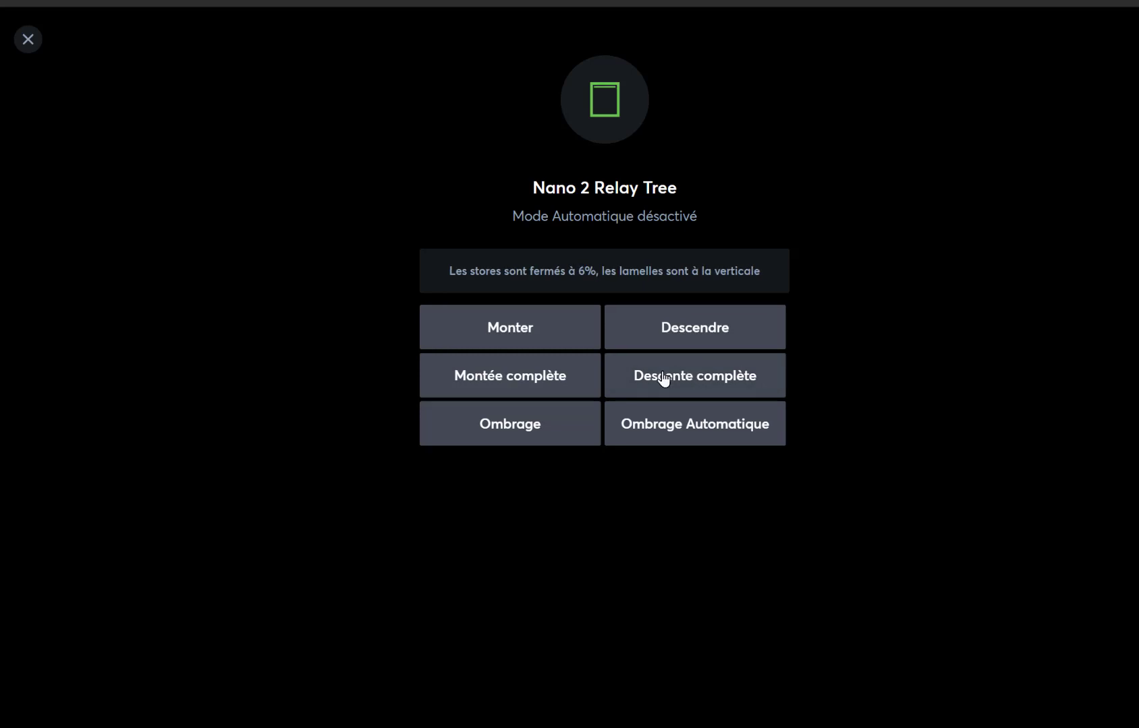
pyautogui.click(29, 39)
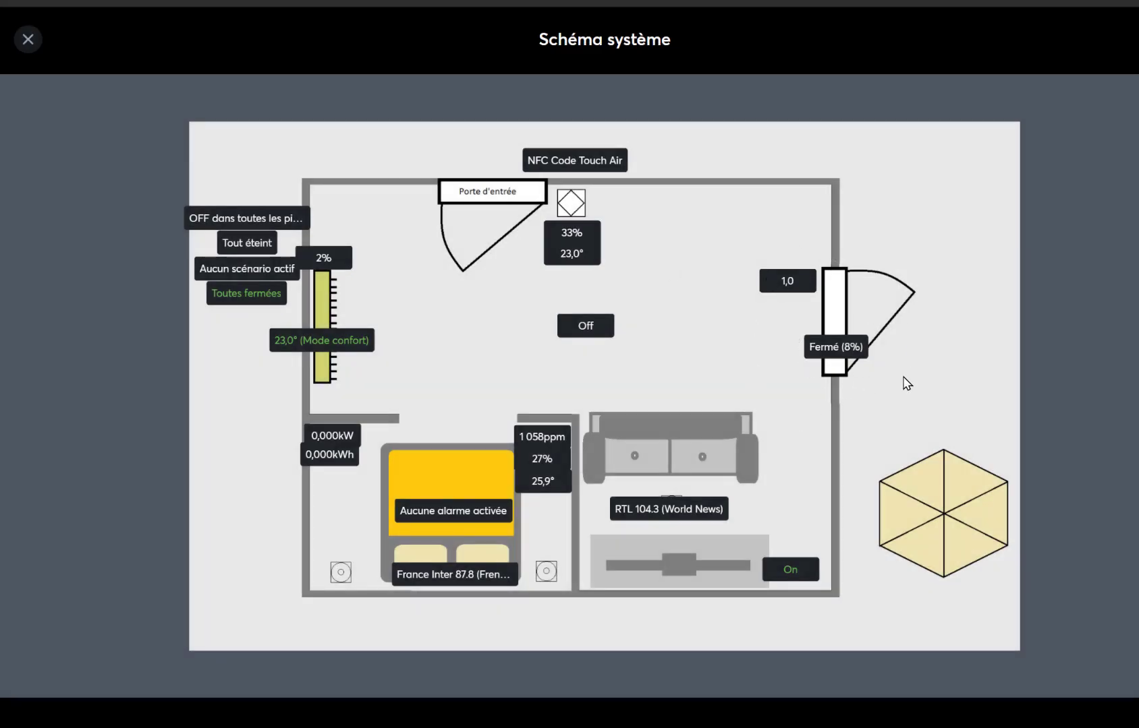
# - Switch the Salon lighting to the Ambiance 1 mood from the schematic and return to the floor plan
pyautogui.click(588, 329)
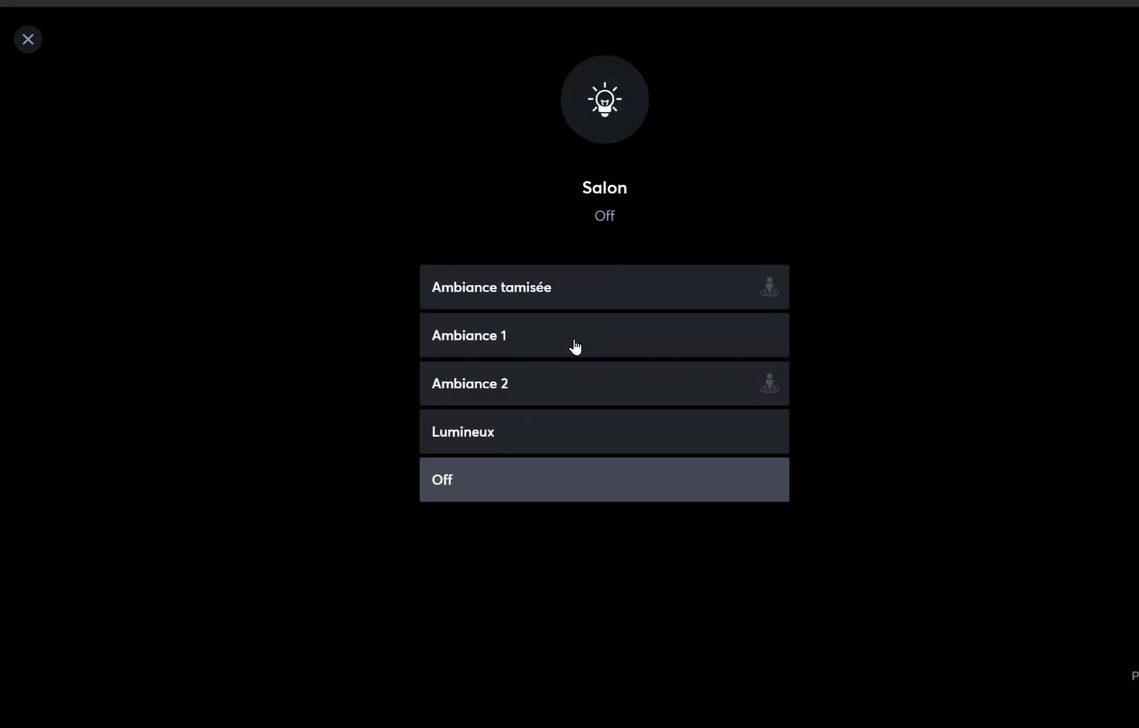
pyautogui.click(525, 390)
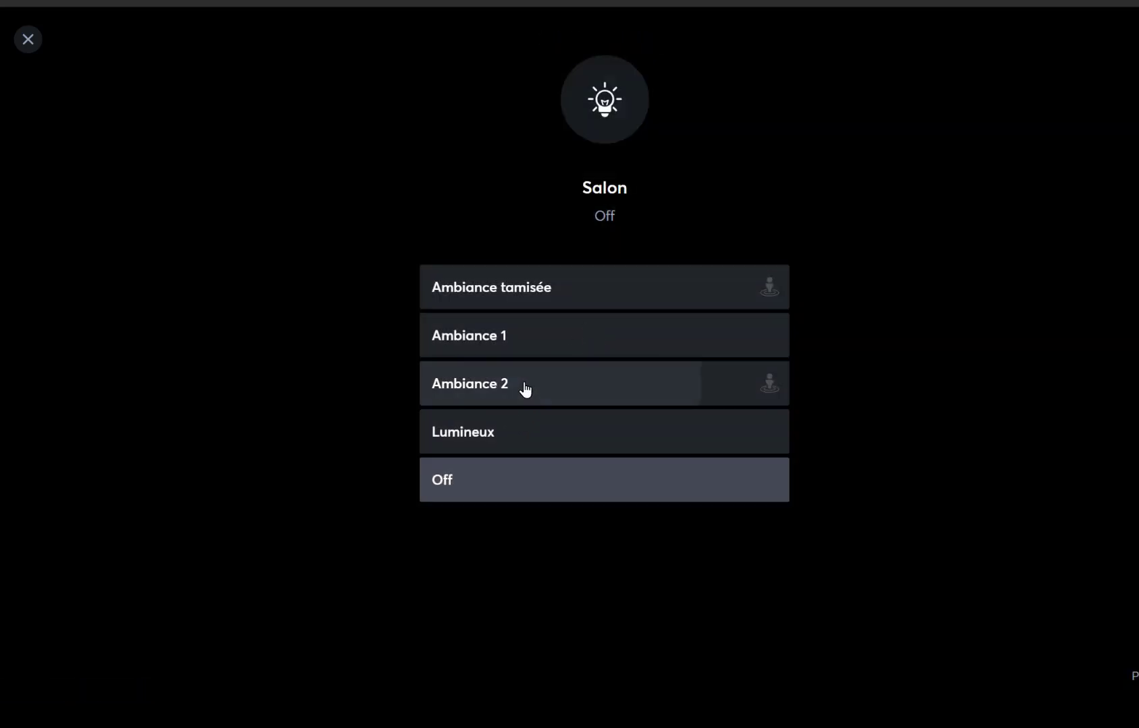
pyautogui.click(509, 341)
pyautogui.click(39, 39)
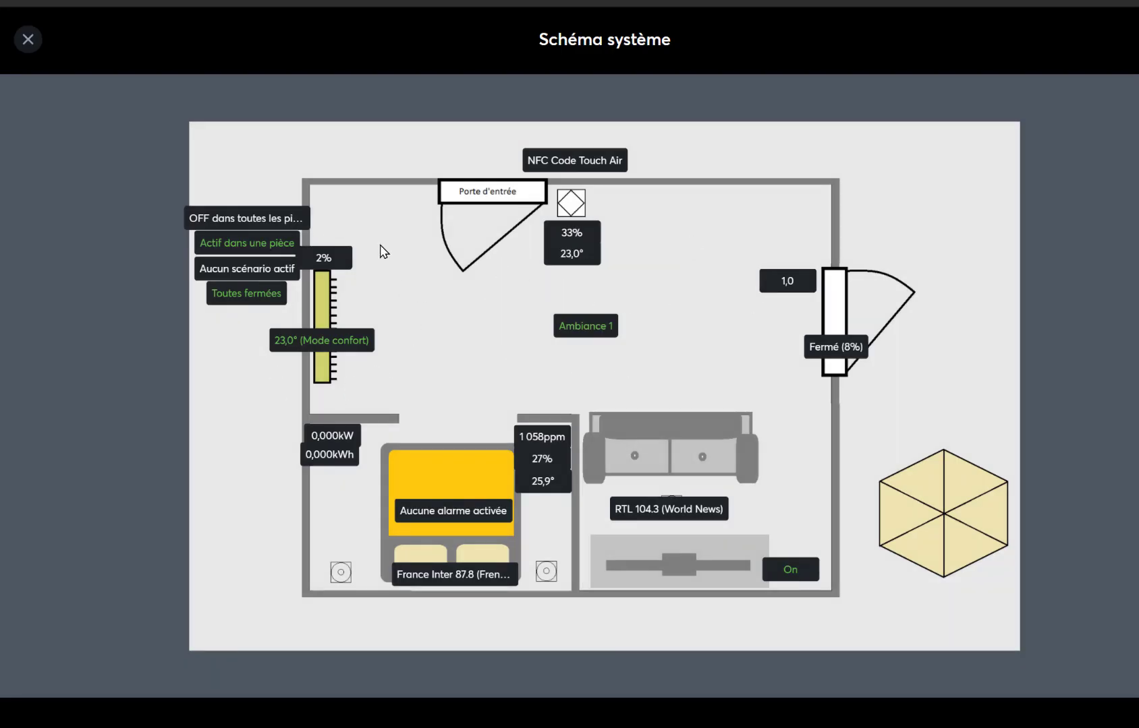
# - Examine the status of the Tête thermostatique Tree and the Salon thermostat's comfort settings and schedule from the schematic
pyautogui.click(339, 259)
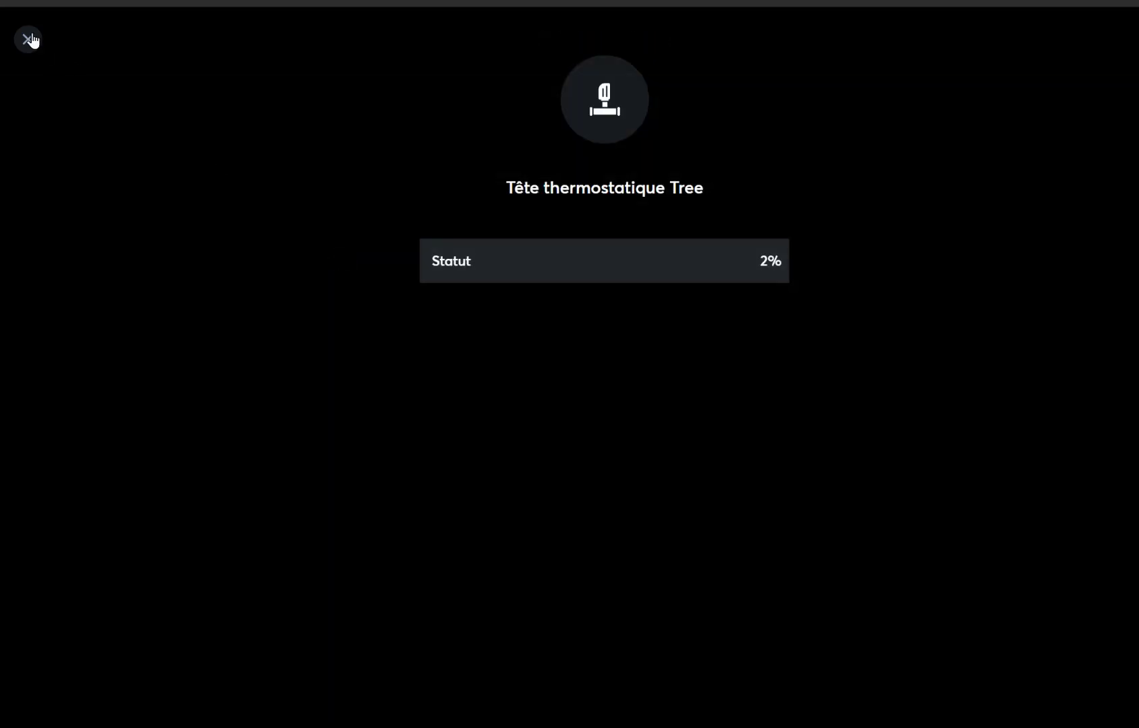
pyautogui.click(28, 39)
pyautogui.click(342, 343)
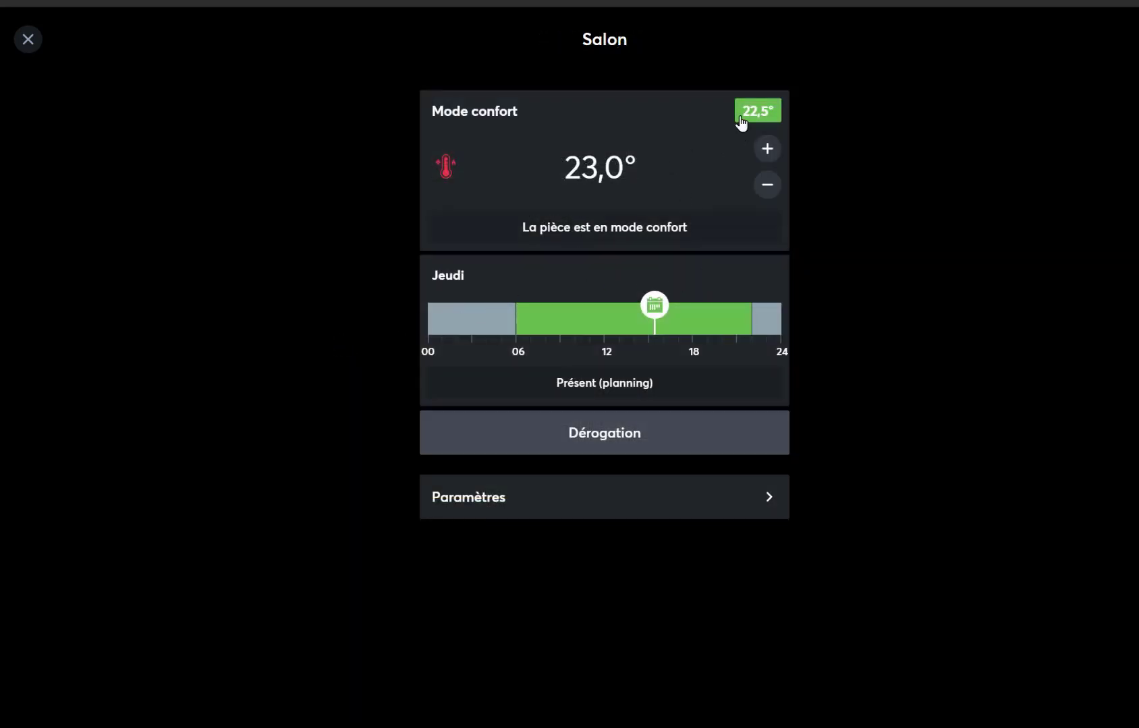
pyautogui.click(148, 189)
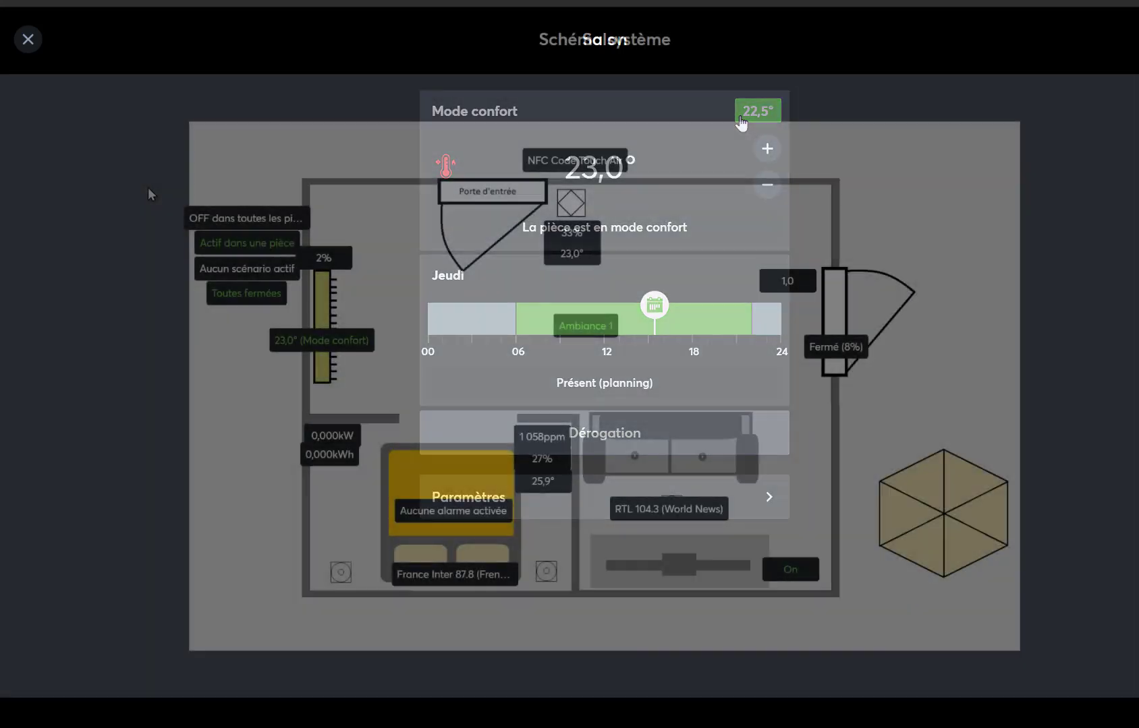